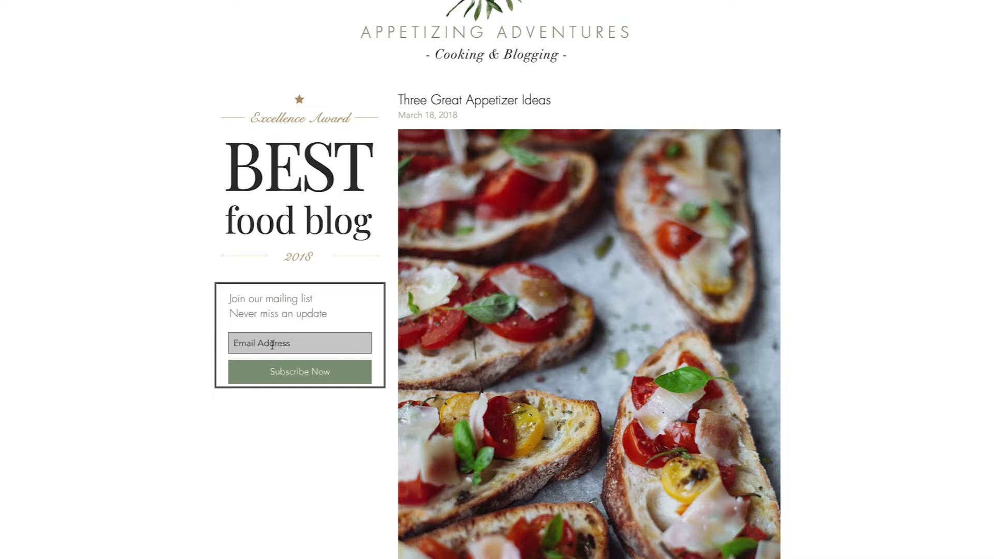
Step: Subscribe a test e-mail address through the food blog's mailing-list form
text(john@email.com)
click(279, 382)
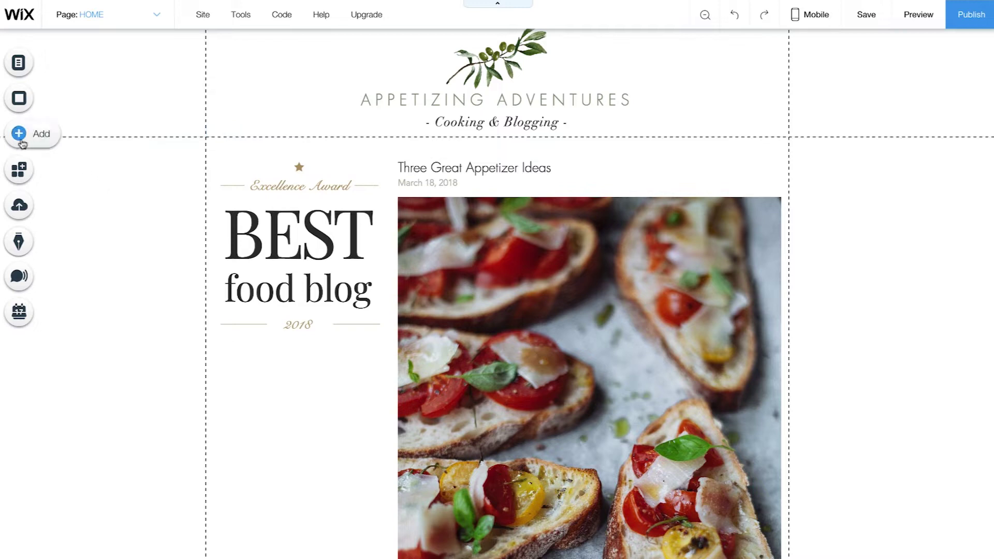
Step: Place the Get Subscribers form from Add > Contact under the BEST food blog heading and resize it
click(19, 143)
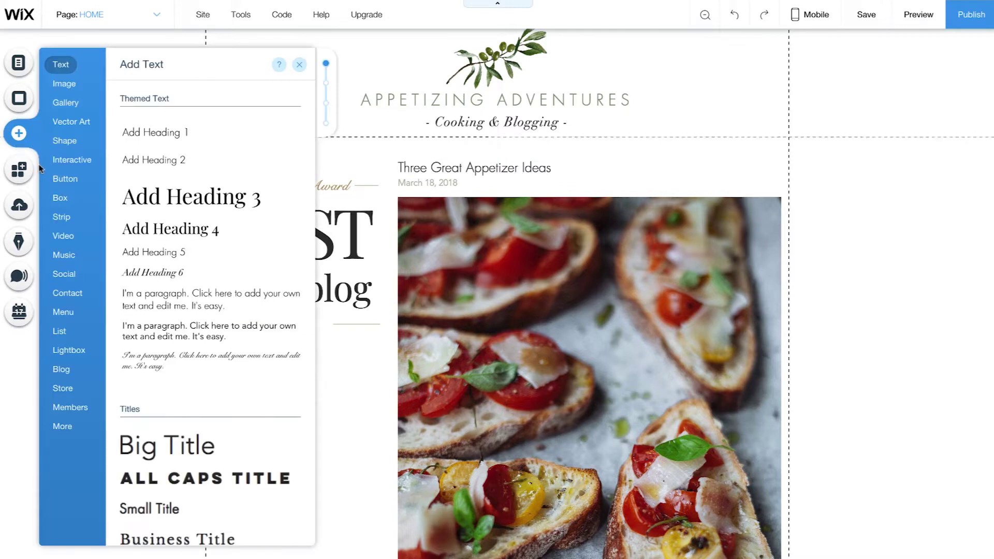
click(46, 294)
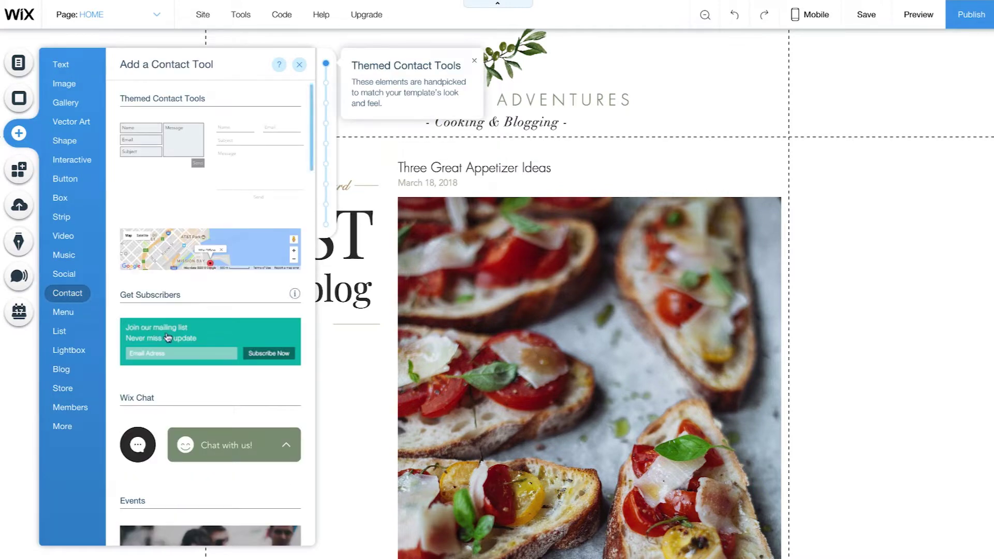
drag(167, 338, 302, 390)
drag(504, 451, 384, 456)
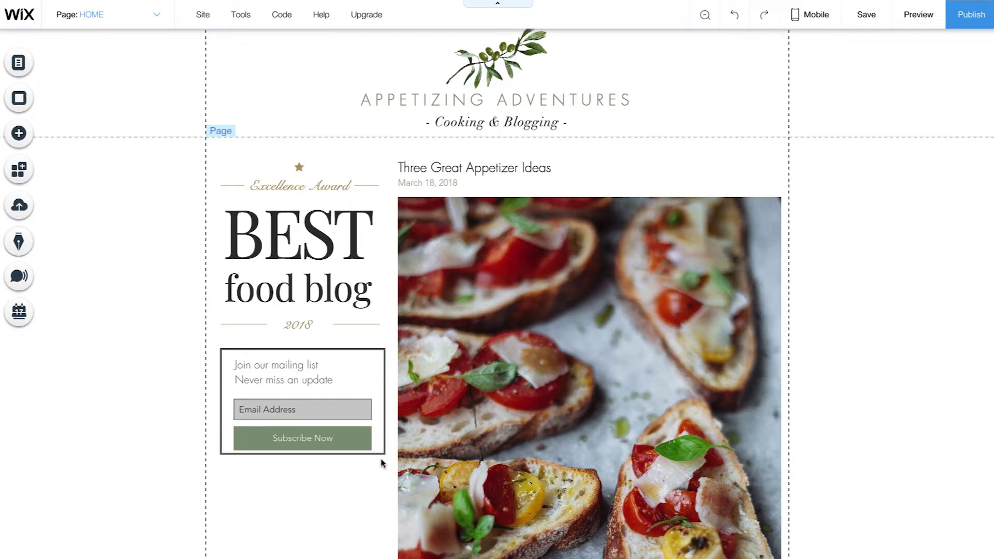
click(263, 376)
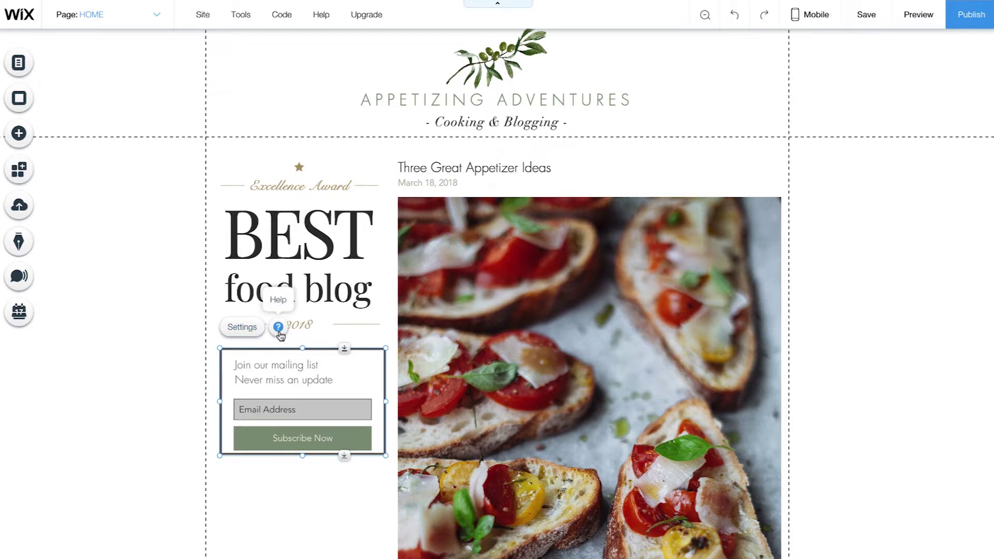
Step: Open the subscribe form's Settings and Manage Form to see notification and info-to-collect options
click(241, 327)
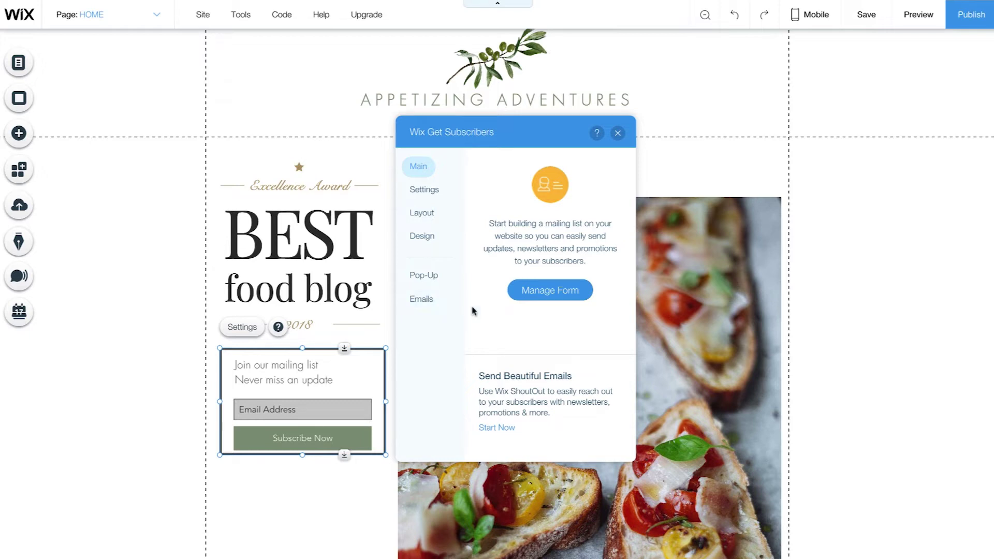
click(550, 301)
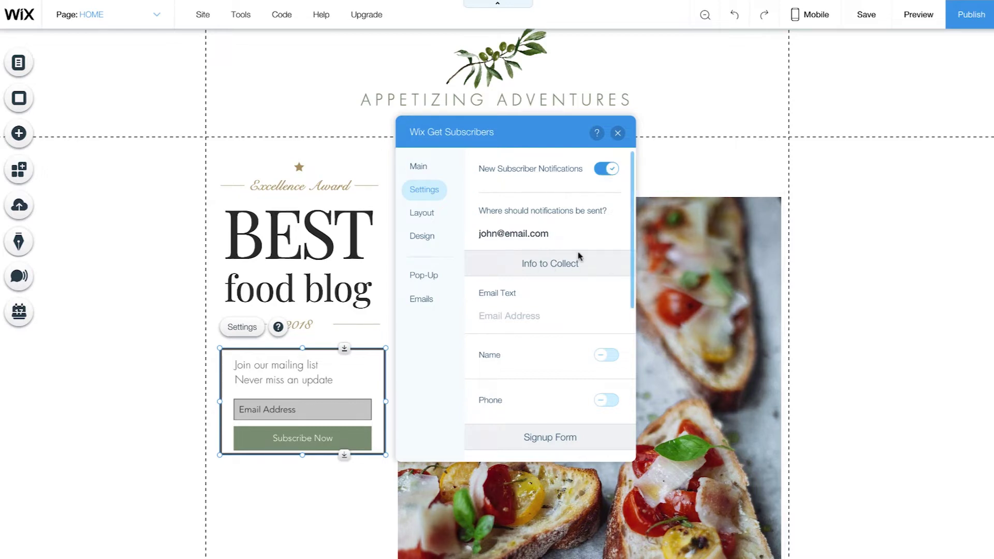
drag(630, 269, 630, 329)
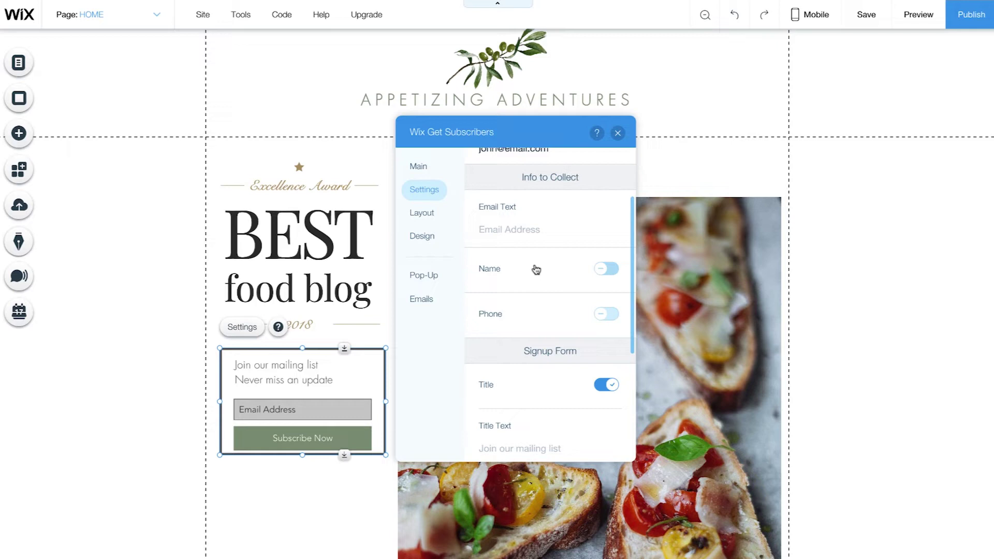
Step: Turn on the Name field under Info to Collect and view the Vertical, left-aligned layout options
click(608, 268)
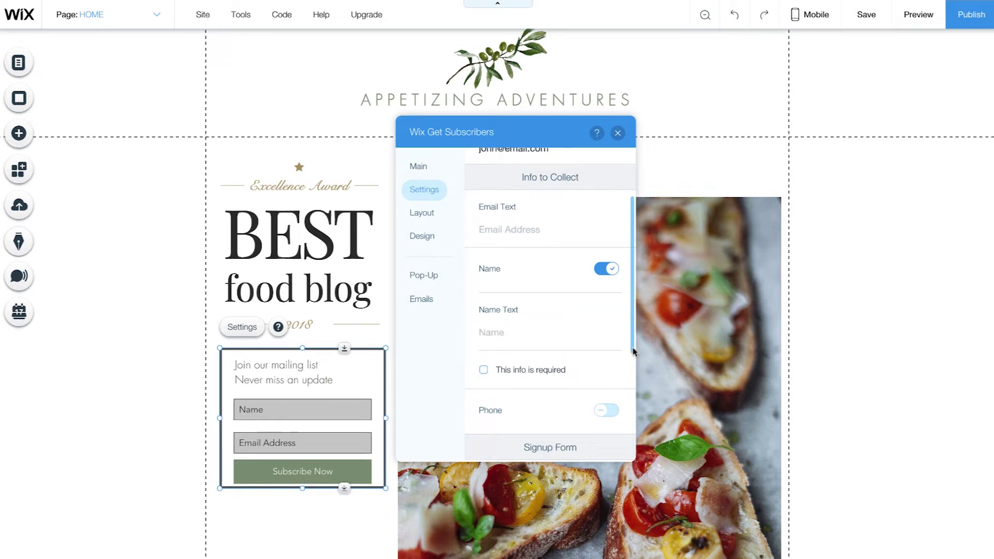
scroll(628, 392, down, 4)
scroll(626, 445, down, 1)
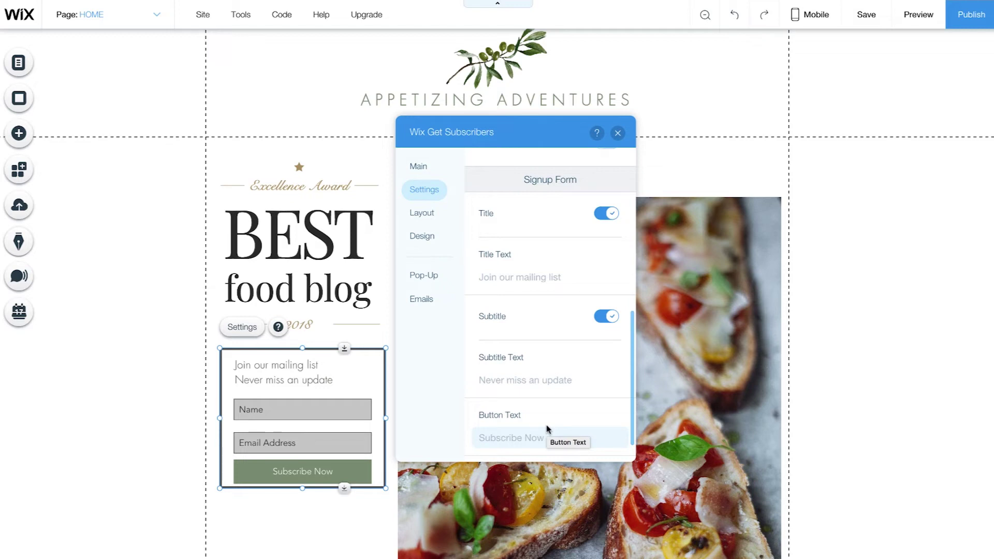
scroll(633, 450, down, 1)
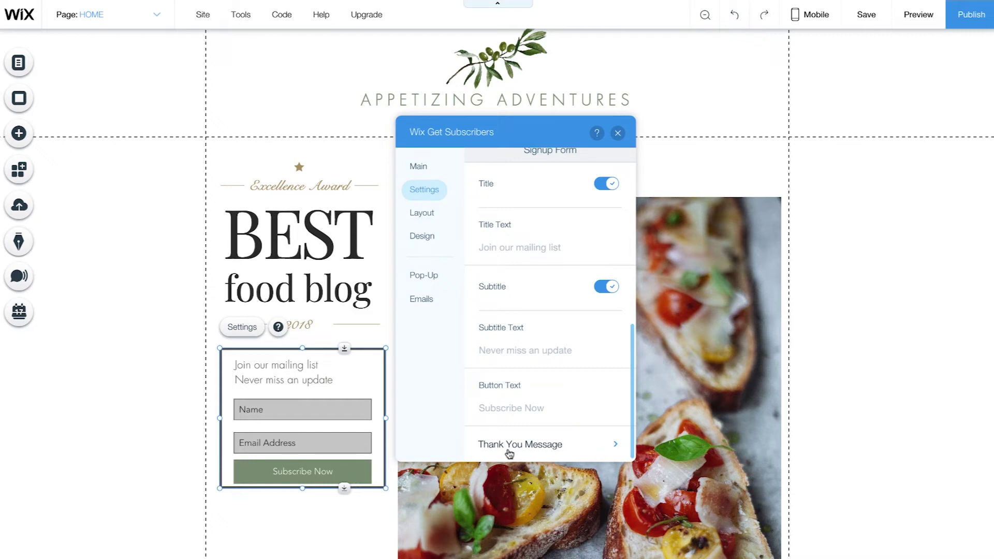
click(433, 217)
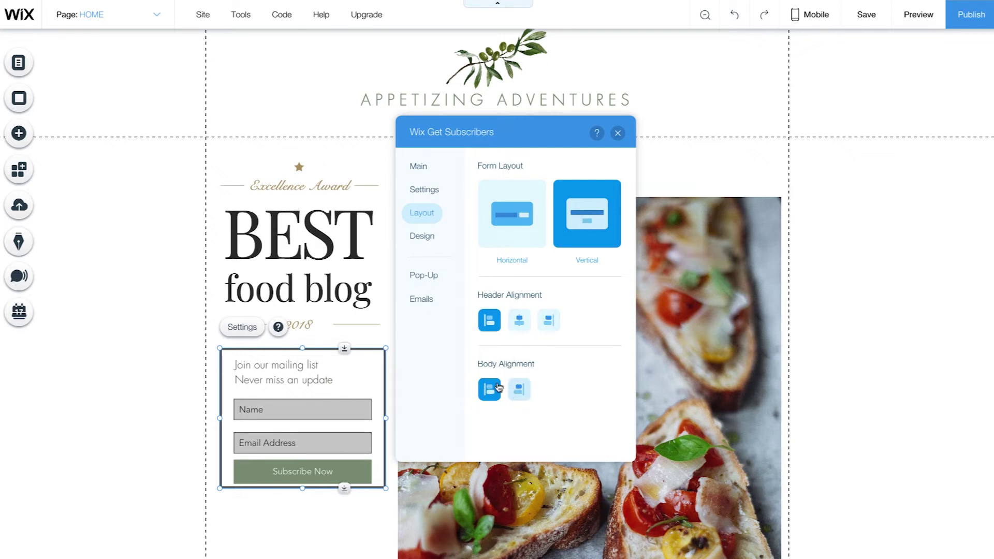
Step: Show the form's Design options, with the Strip style applied
click(427, 239)
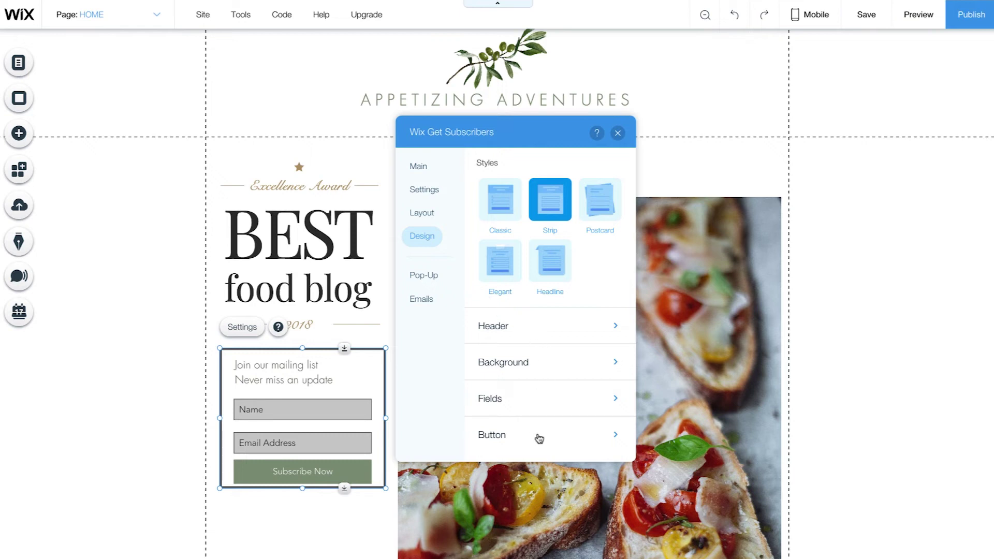
Step: Check the Header fonts (Title and Subtitle in Paragraph 1), then close the form settings
click(603, 328)
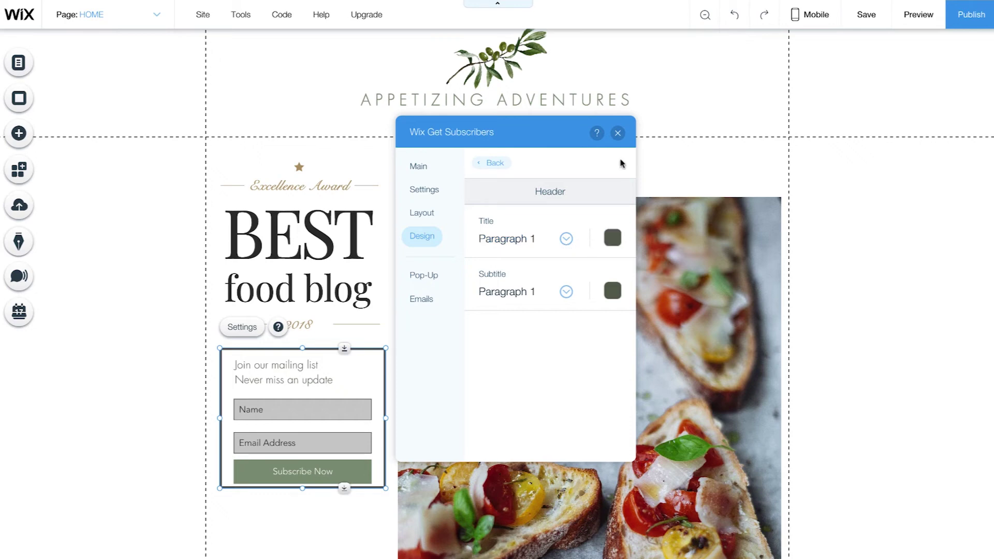
click(617, 133)
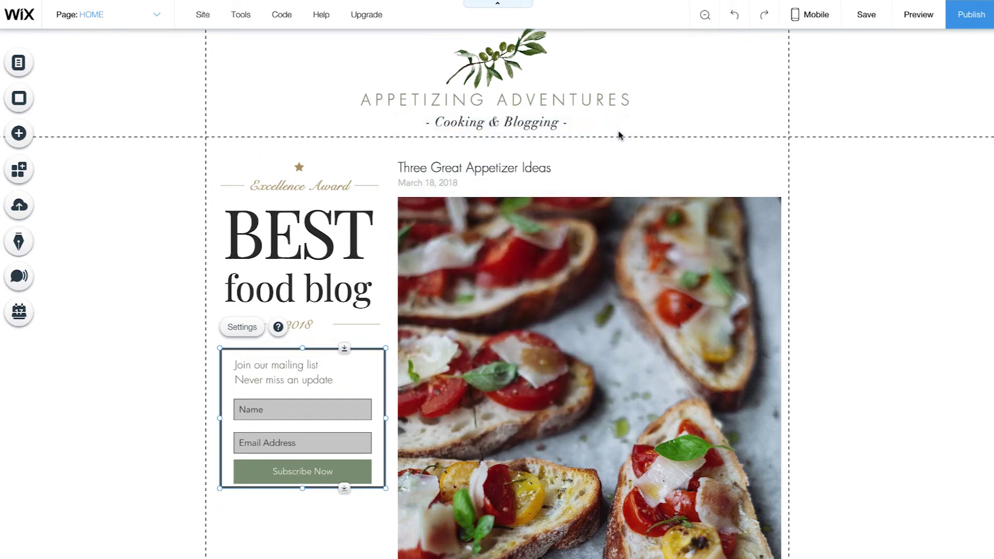
Step: Preview the site with the new Name and Email Address subscribe form
click(917, 15)
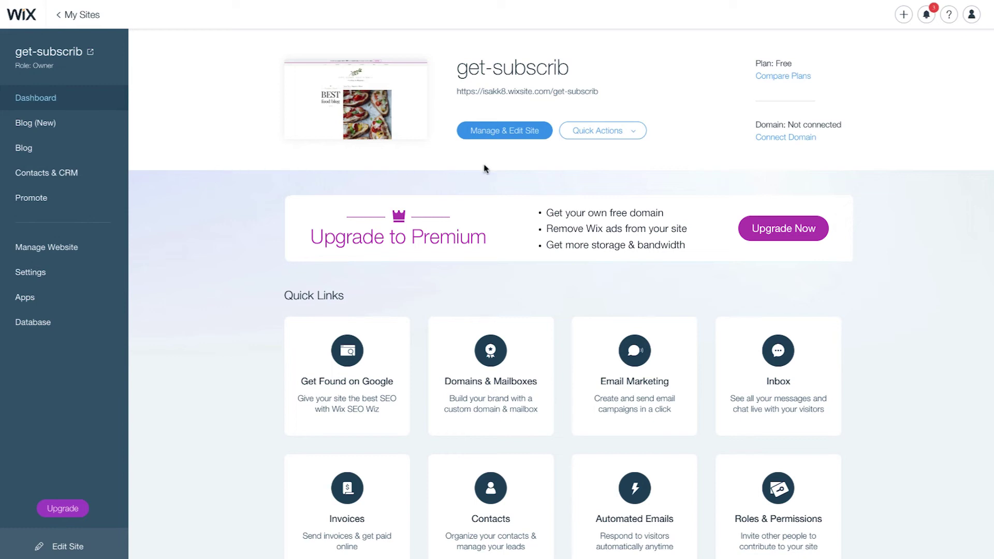
Step: Review the new-subscriber notifications, then open Contacts & CRM to list all 4 contacts
click(926, 21)
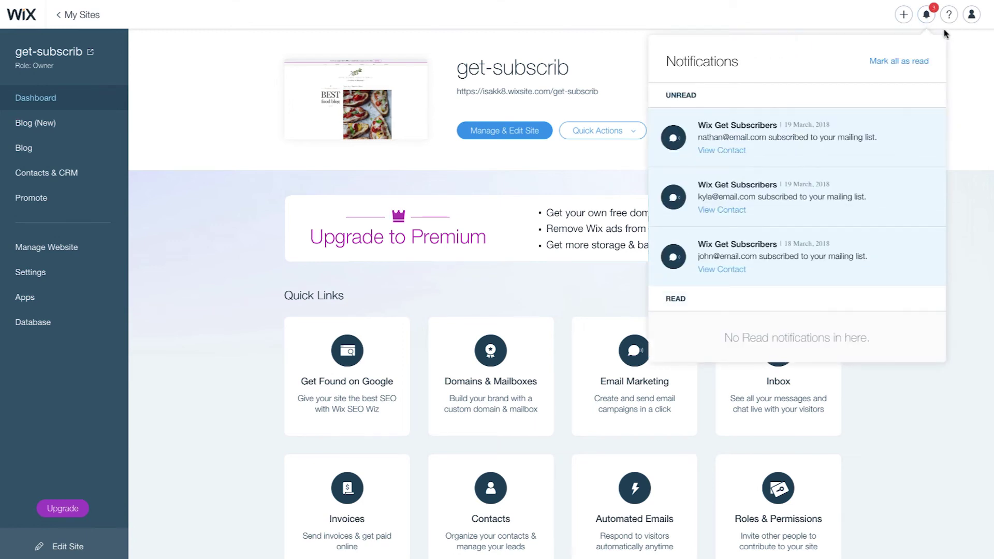
click(957, 60)
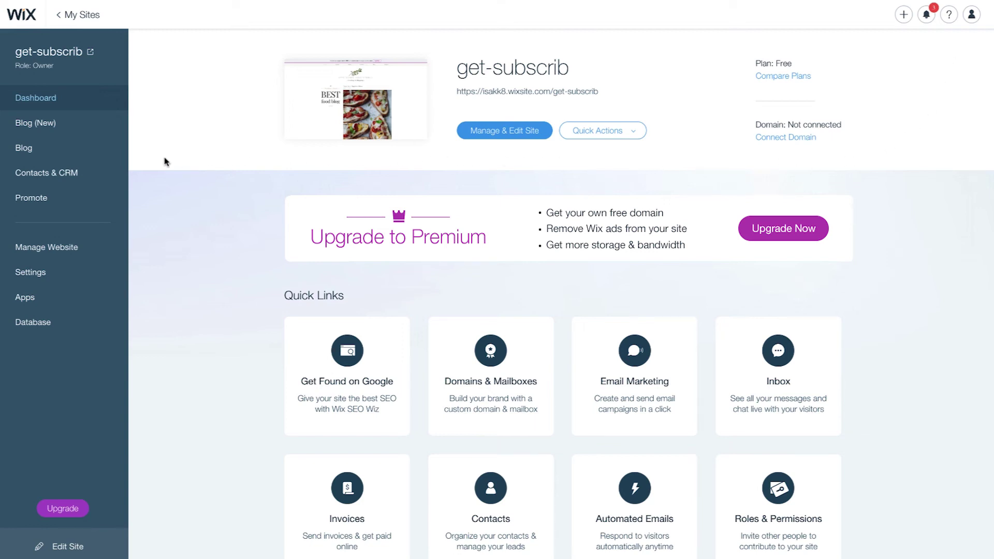
click(107, 175)
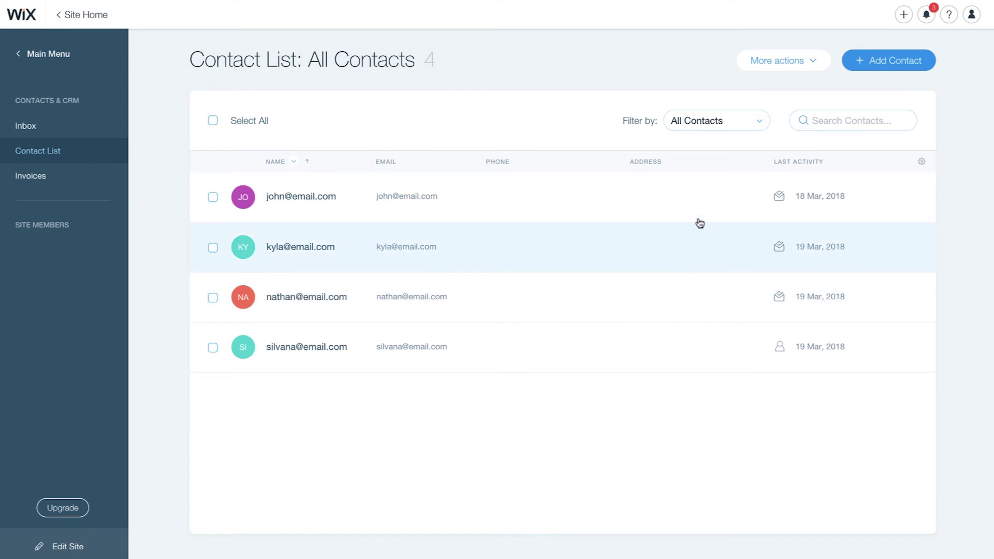
click(749, 121)
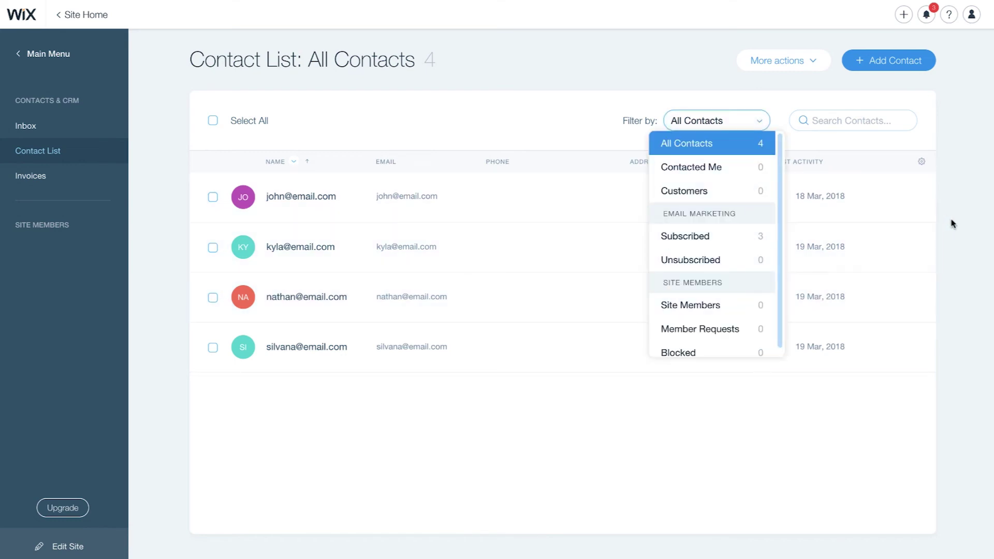
click(952, 223)
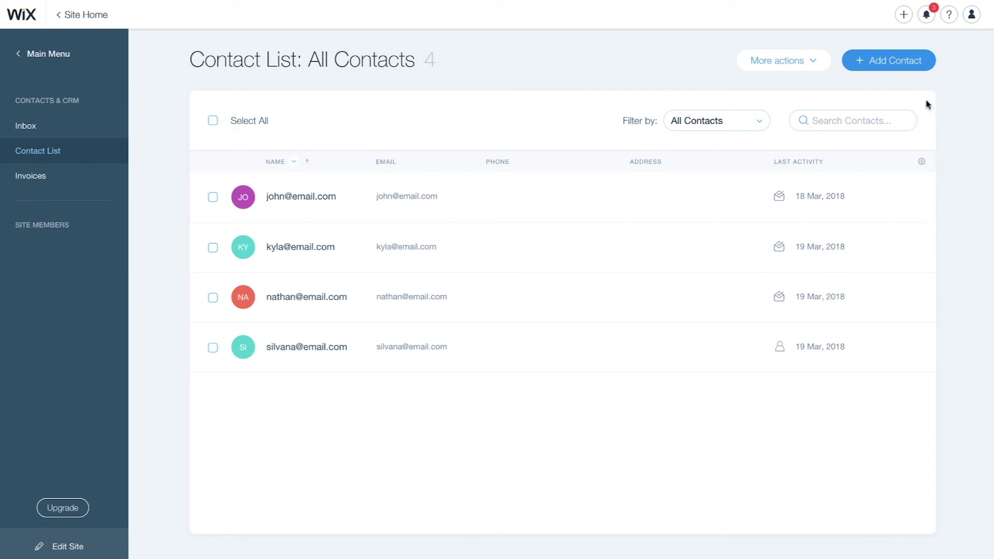
click(807, 67)
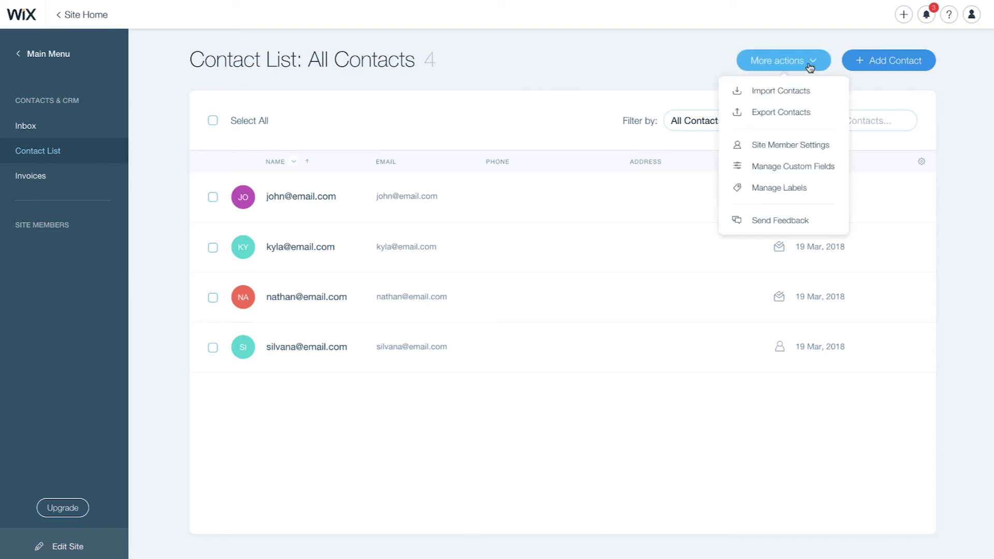
click(810, 190)
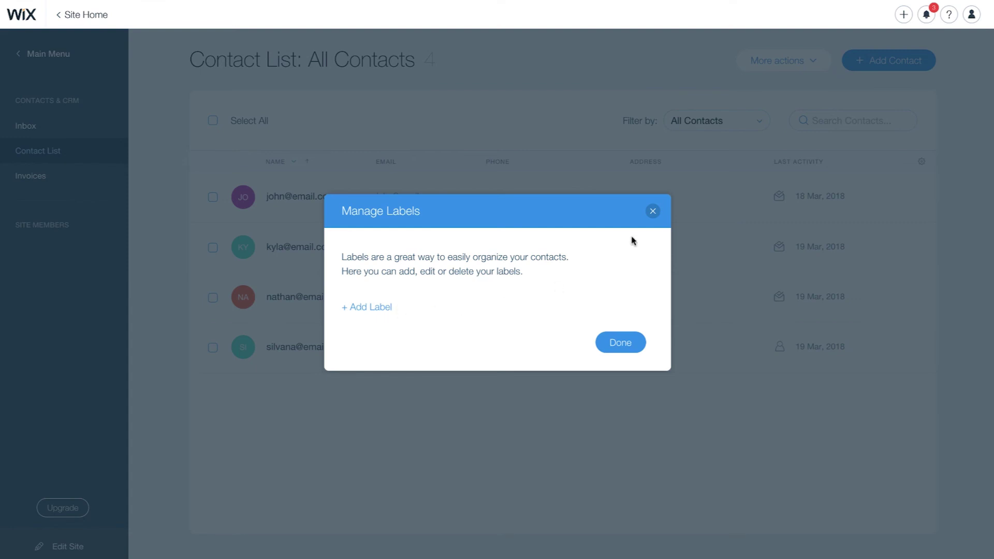
click(653, 211)
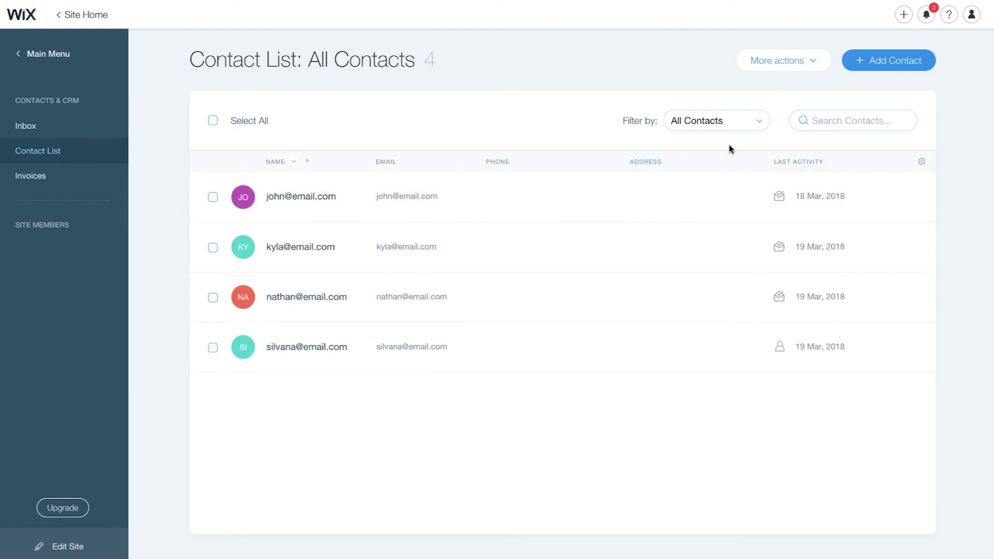
click(735, 121)
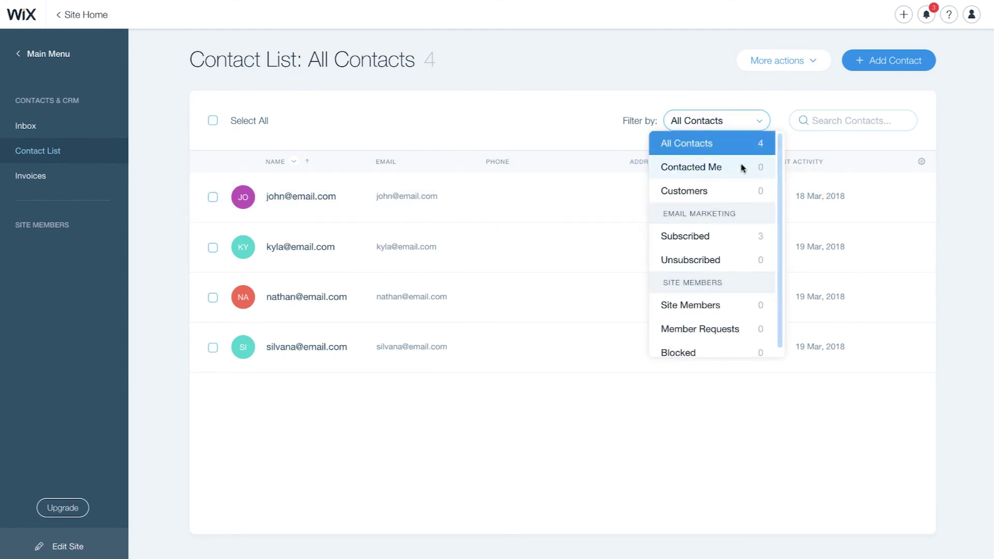
Step: Filter the Contact List to Subscribed and tick all three subscribers
click(745, 239)
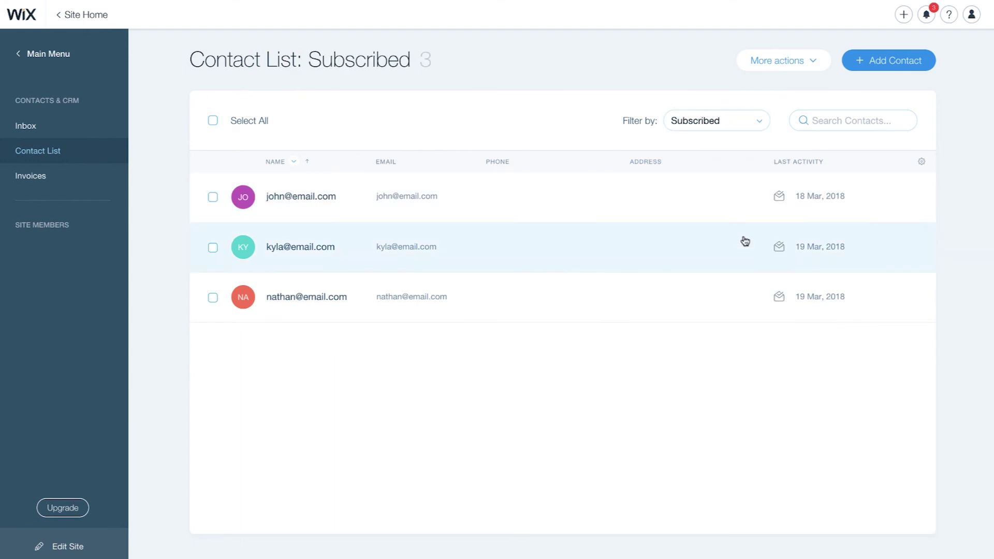
click(212, 197)
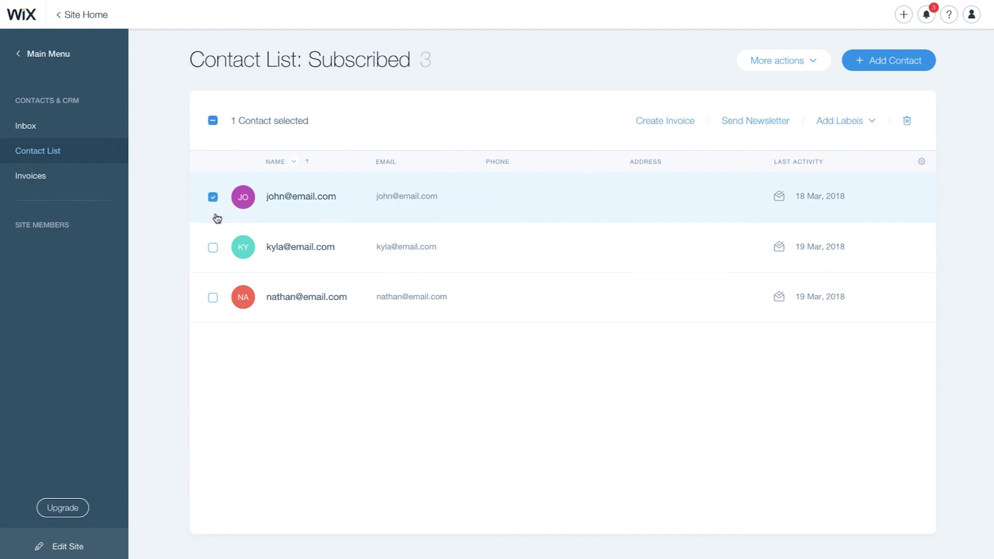
click(213, 247)
click(213, 298)
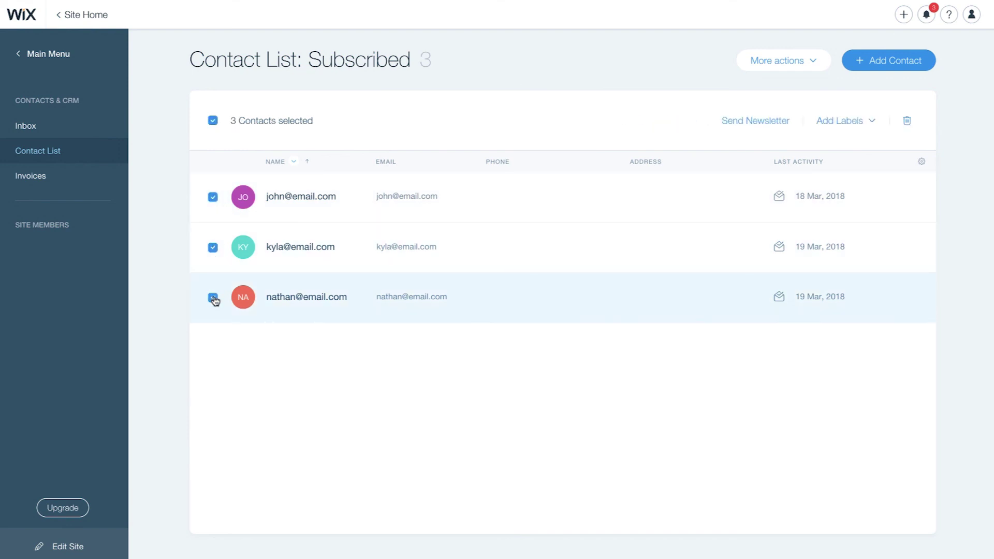